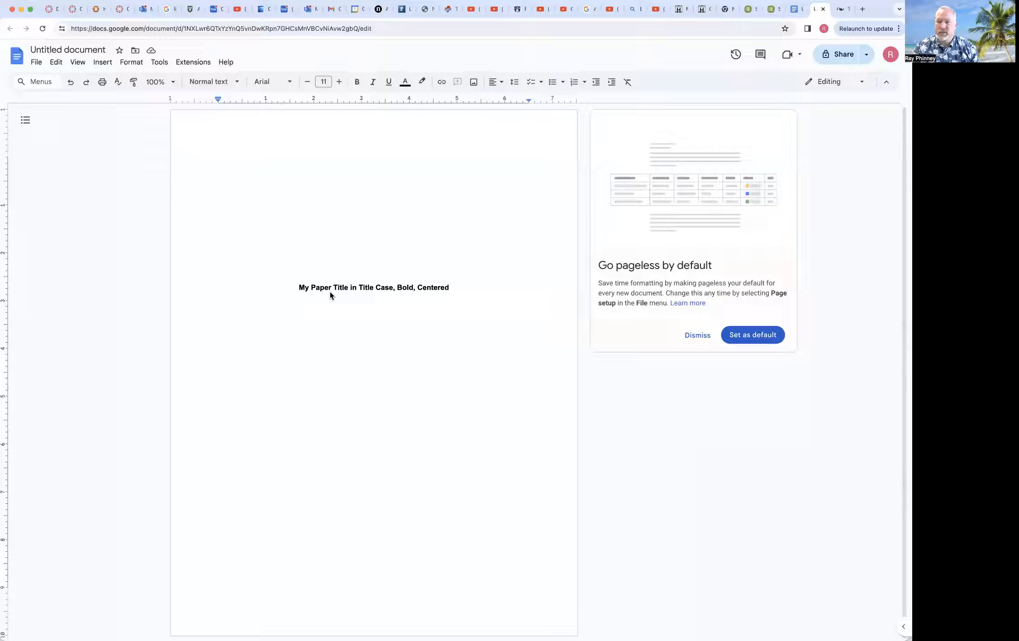
Open the page header and enter the running head MY PAPER TITLE in capital letters.
{"action": "double_click", "coordinate": [326, 127]}
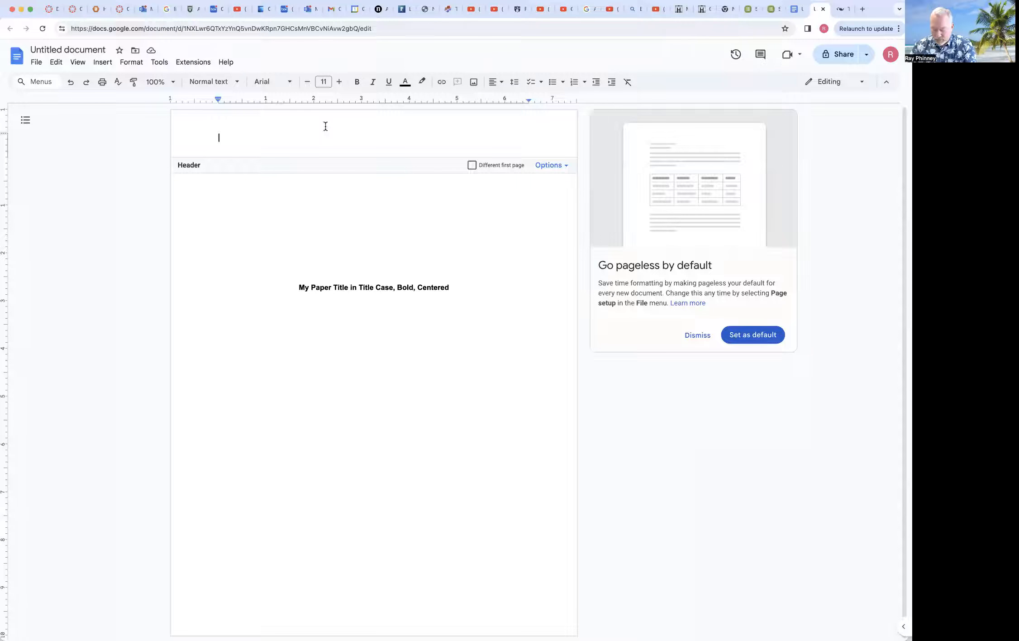
{"action": "type", "text": "MY P"}
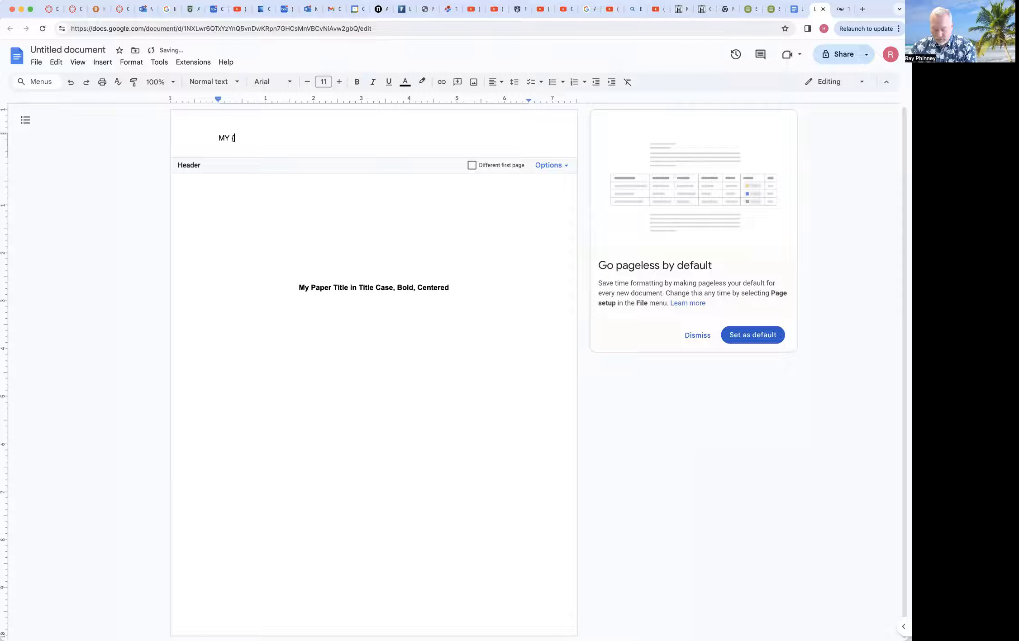
{"action": "type", "text": "A{ER TITLE"}
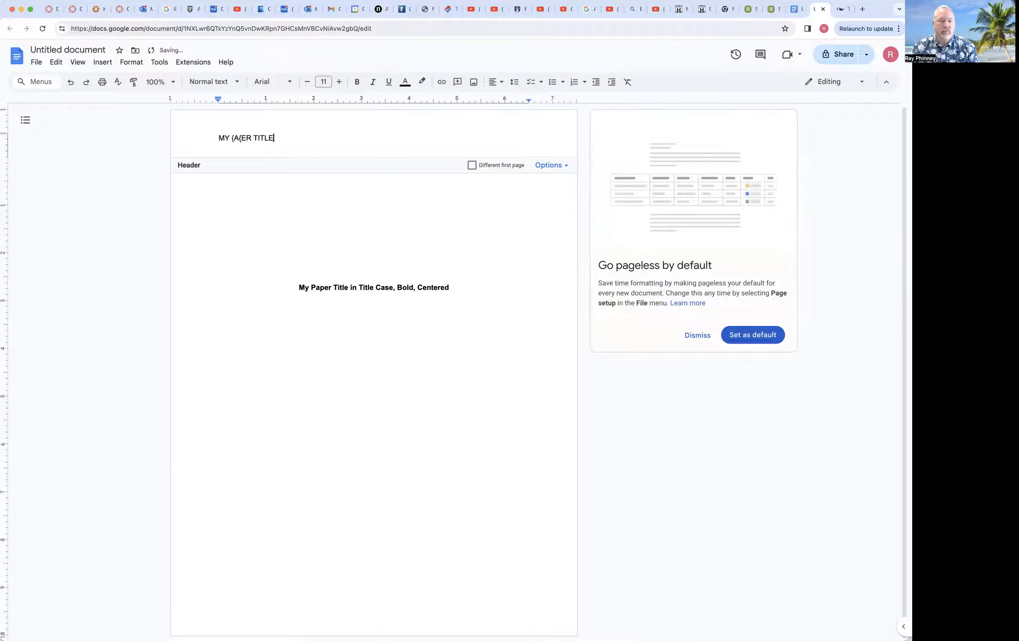
{"action": "left_click", "coordinate": [241, 138]}
{"action": "key", "text": "BackSpace"}
{"action": "type", "text": "P"}
{"action": "left_click", "coordinate": [234, 138]}
{"action": "key", "text": "BackSpace"}
{"action": "type", "text": "PAP"}
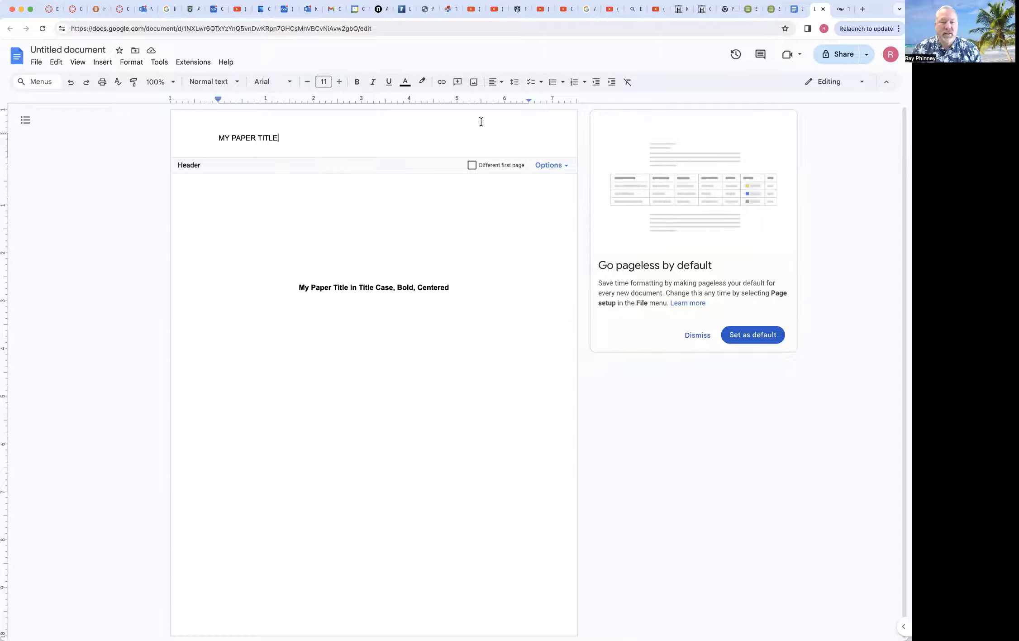
Add a right tab-stop to the header line and align it exactly with the right margin.
{"action": "right_click", "coordinate": [524, 103]}
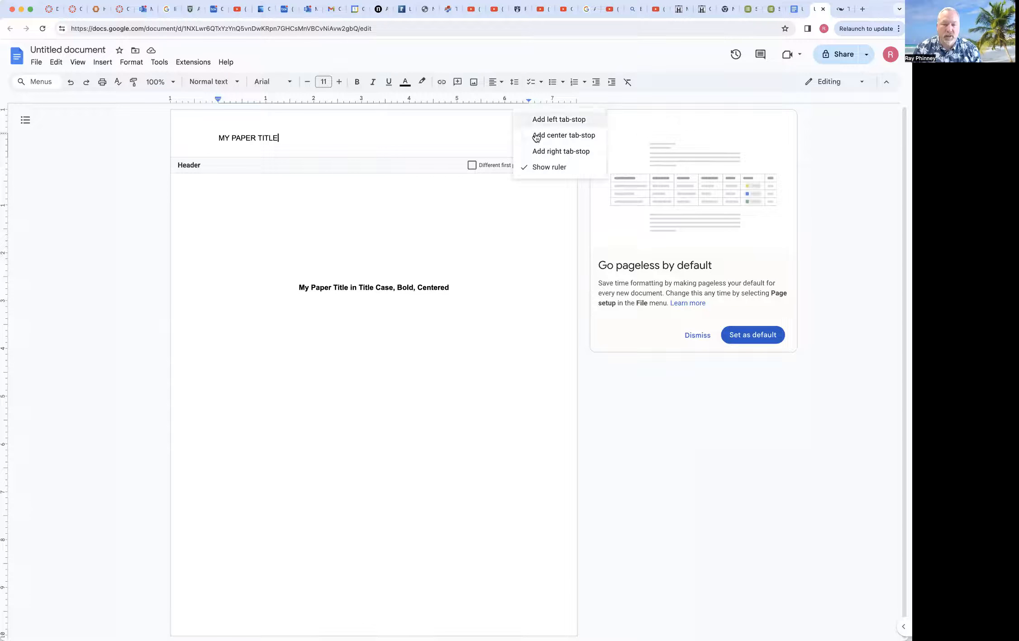
{"action": "left_click", "coordinate": [555, 153]}
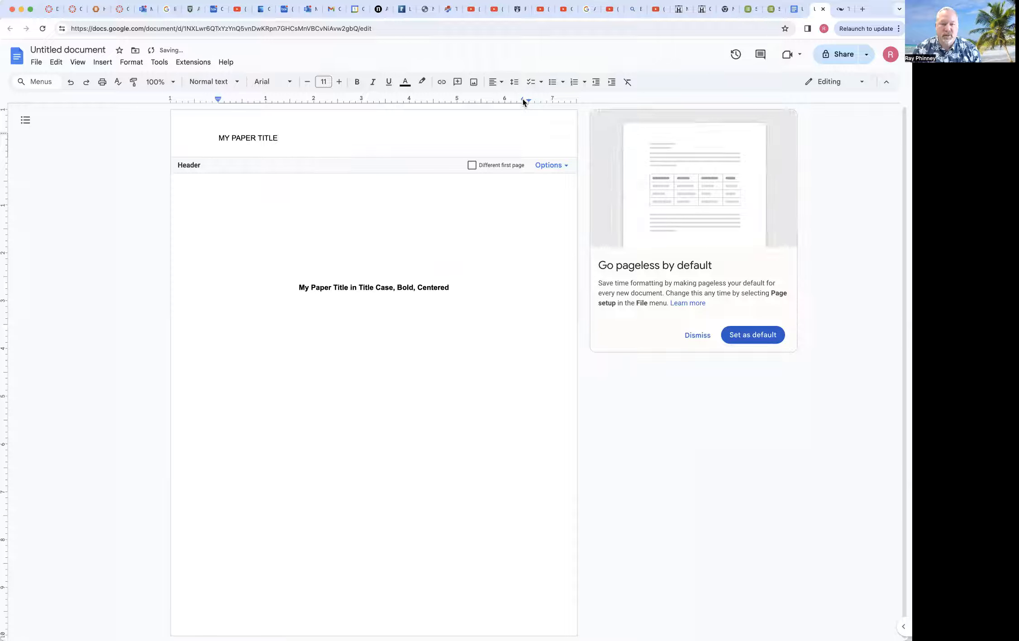
{"action": "left_click_drag", "start_coordinate": [523, 100], "coordinate": [522, 100]}
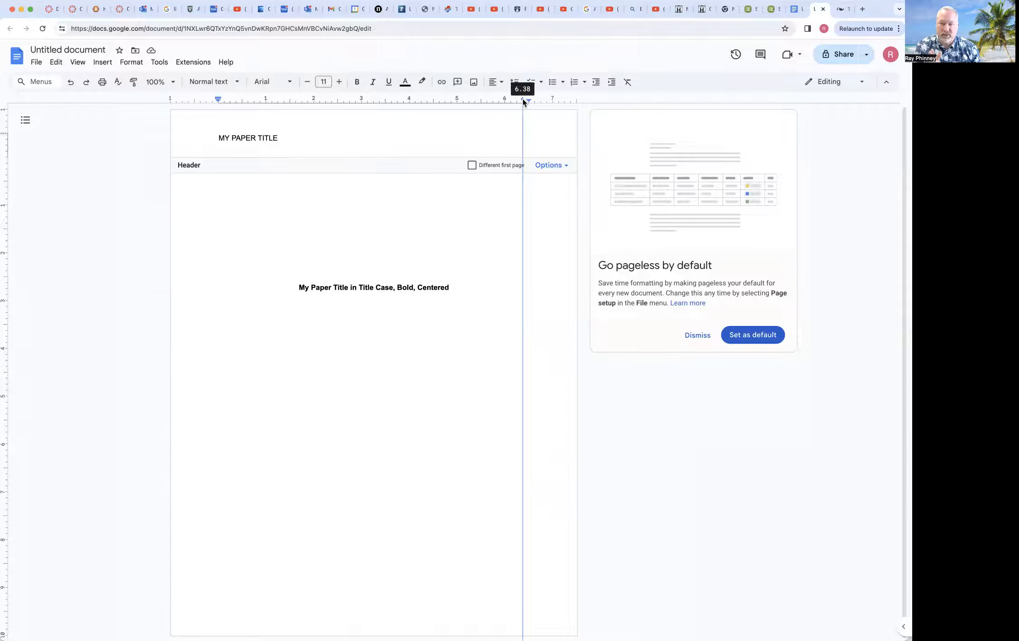
{"action": "left_click_drag", "start_coordinate": [523, 101], "coordinate": [528, 101]}
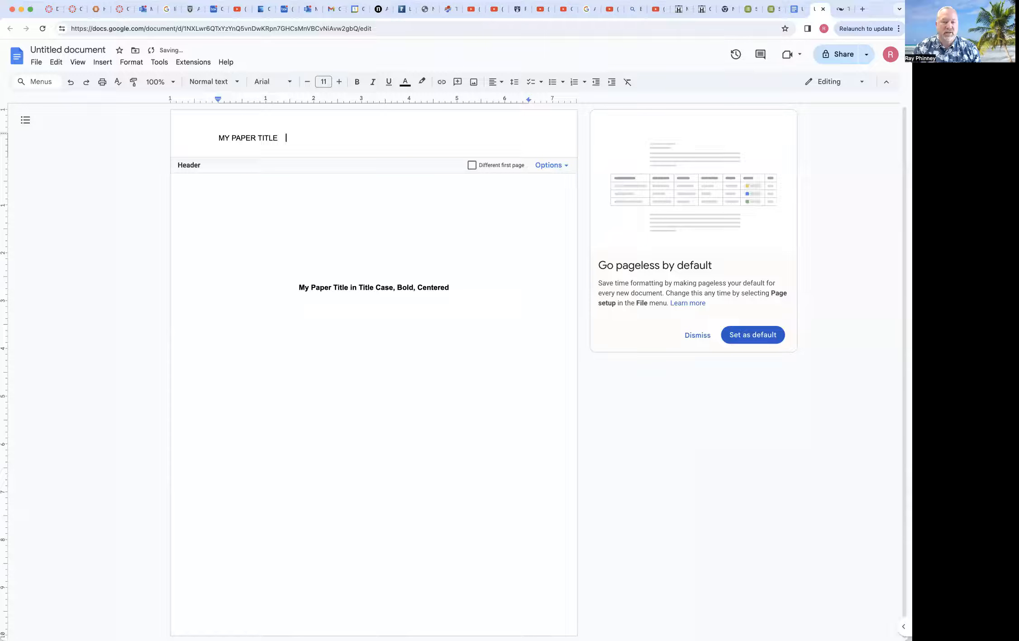
Insert an automatic page number after the running head and tab it over to the right margin.
{"action": "left_click", "coordinate": [103, 63]}
{"action": "mouse_move", "coordinate": [122, 330]}
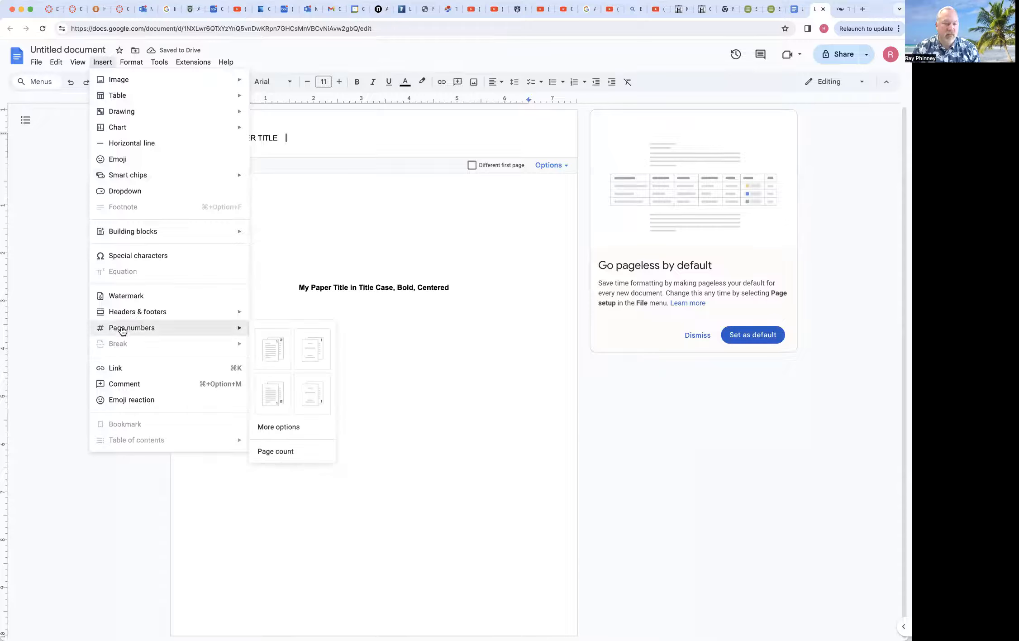
{"action": "left_click", "coordinate": [272, 352]}
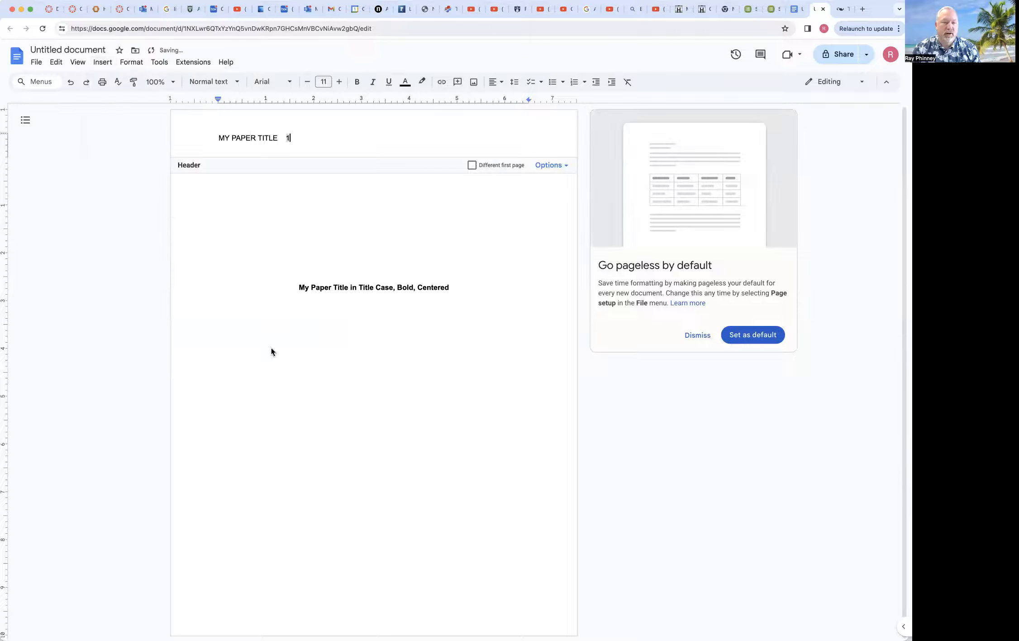
{"action": "left_click", "coordinate": [283, 138]}
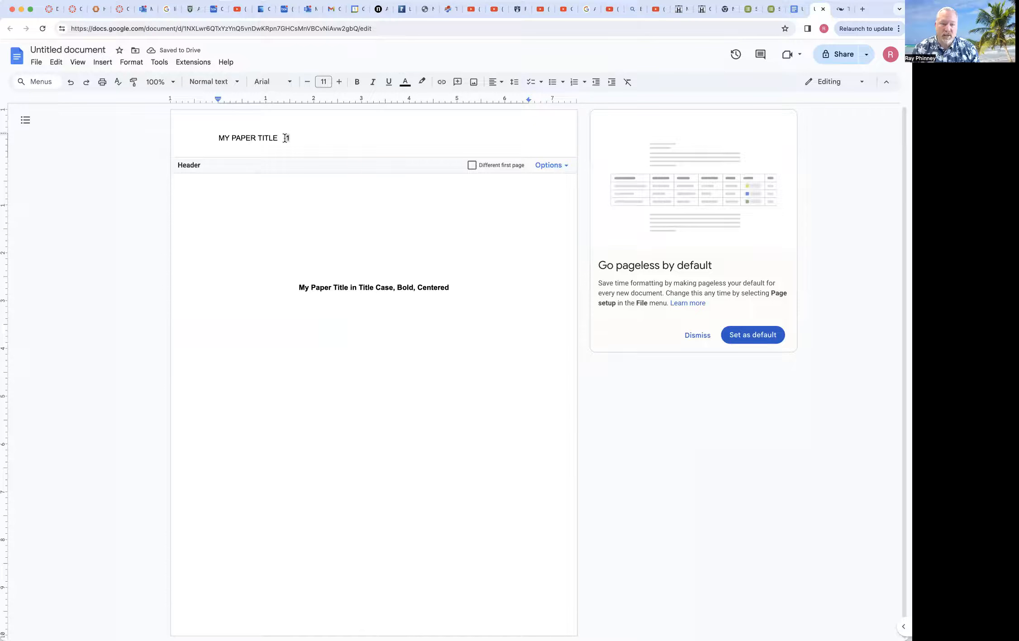
{"action": "key", "text": "shift+Right"}
{"action": "key", "text": "super+shift+r"}
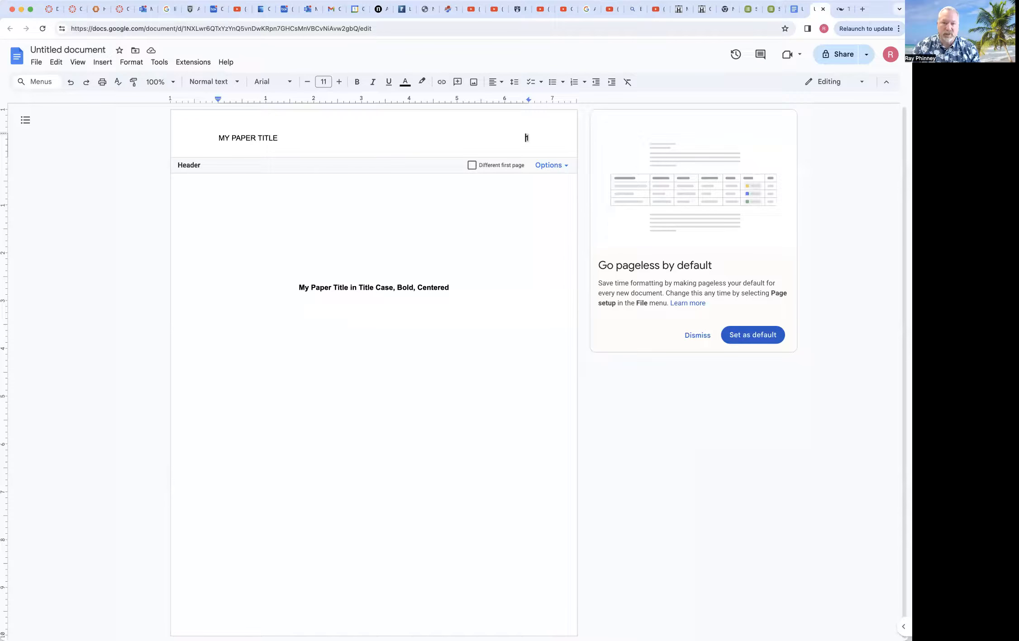
Add a new line below the paper title and insert page breaks until the document has ten pages.
{"action": "left_click", "coordinate": [412, 346]}
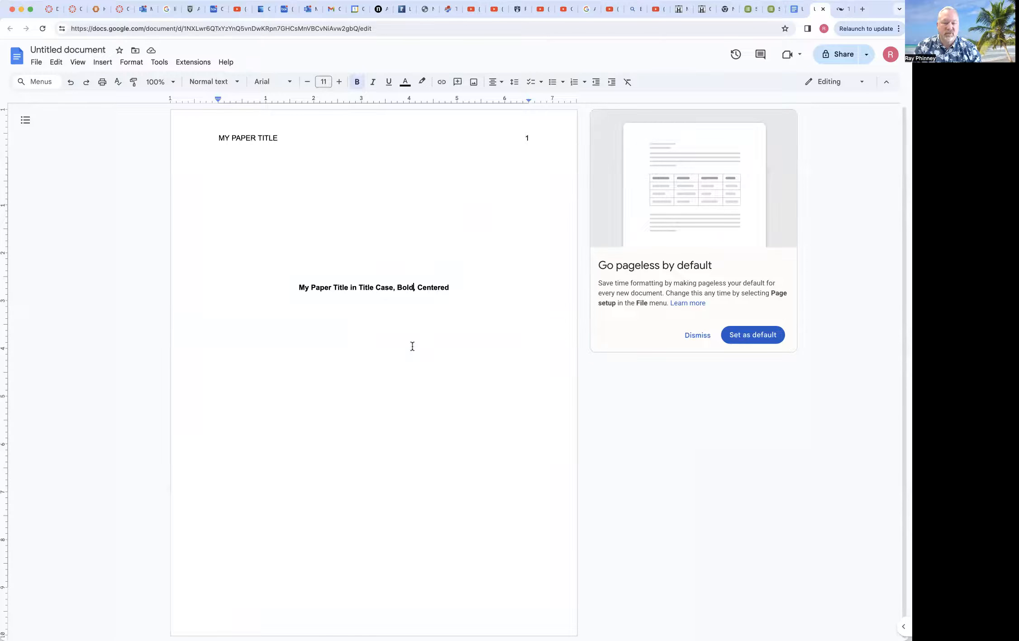
{"action": "key", "text": "Return"}
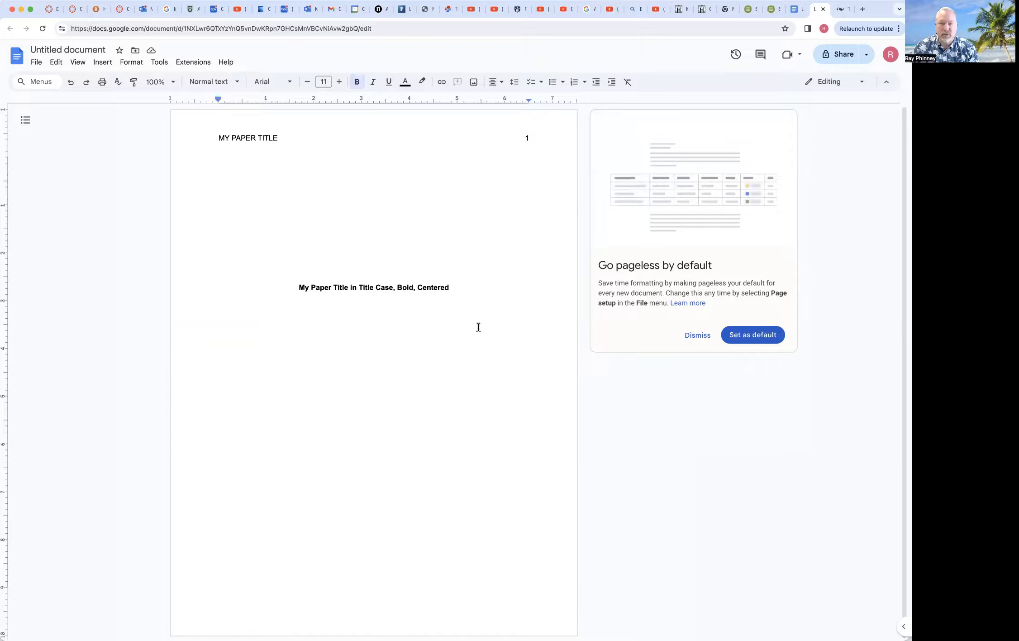
{"action": "key", "text": "super+Return"}
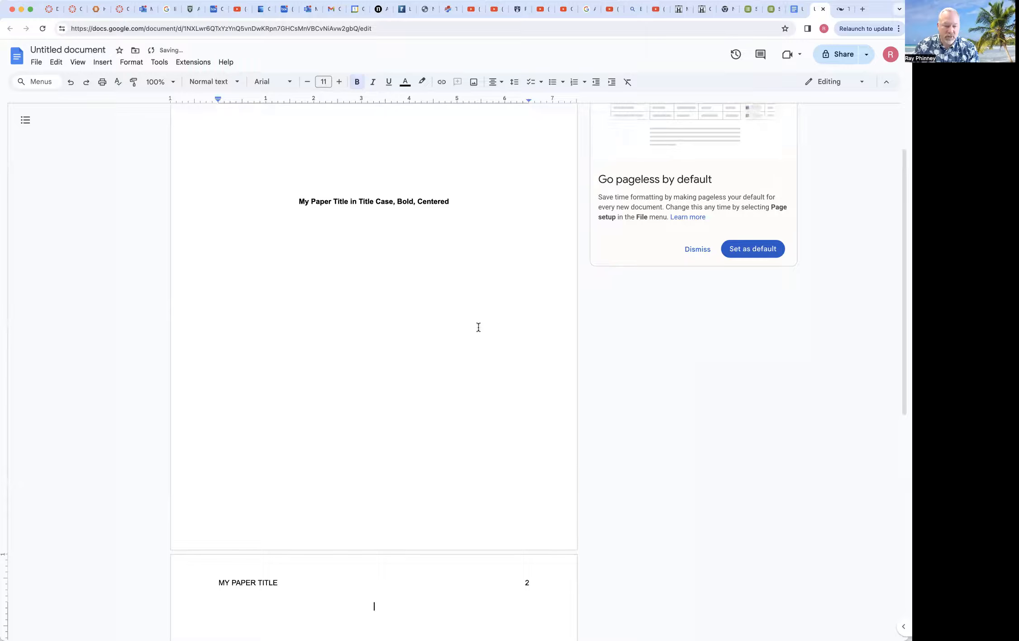
{"action": "key", "text": "super+Return"}
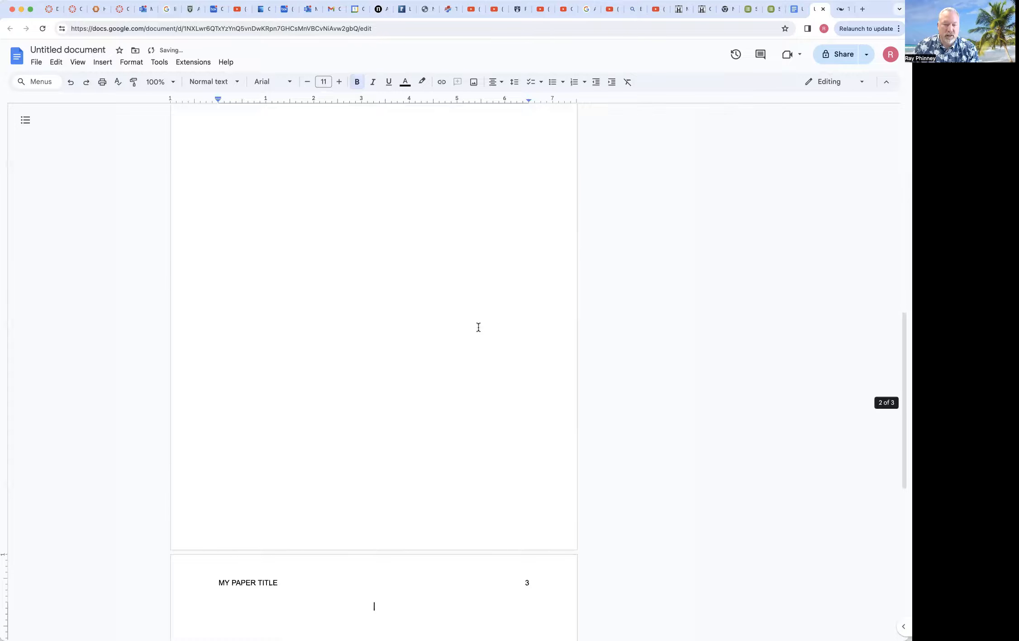
{"action": "key", "text": "super+Return"}
{"action": "key", "text": "super+Return"}
{"action": "key", "text": "super+Return"}
{"action": "key", "text": "super+Return"}
{"action": "key", "text": "super+Return"}
{"action": "key", "text": "super+Return"}
{"action": "key", "text": "super+Return"}
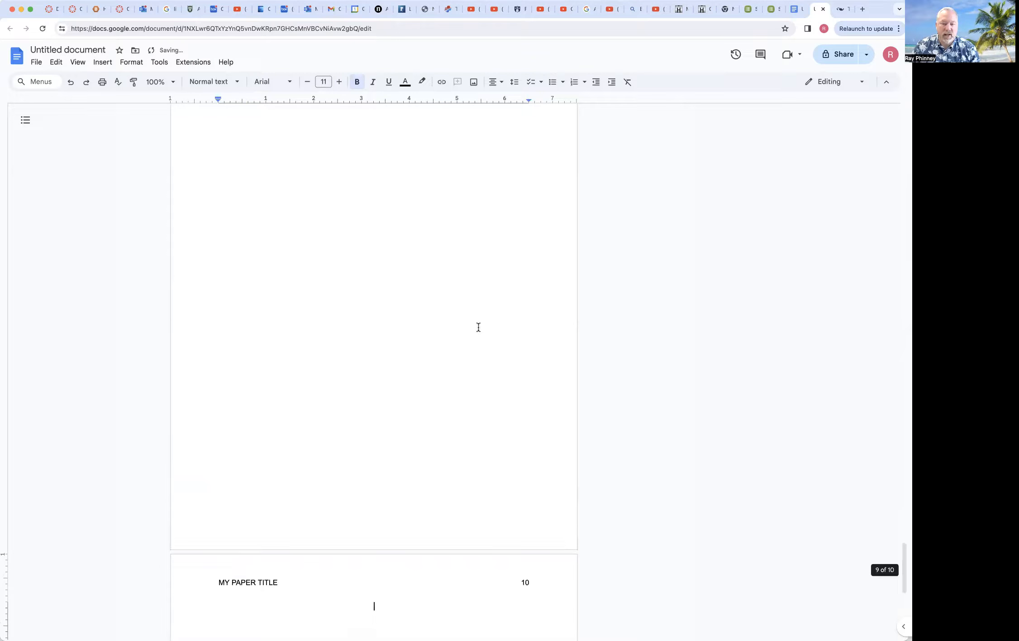
Enter the heading ABSTRACT on the first line of page 2.
{"action": "scroll", "coordinate": [478, 326], "scroll_direction": "down", "scroll_amount": 10}
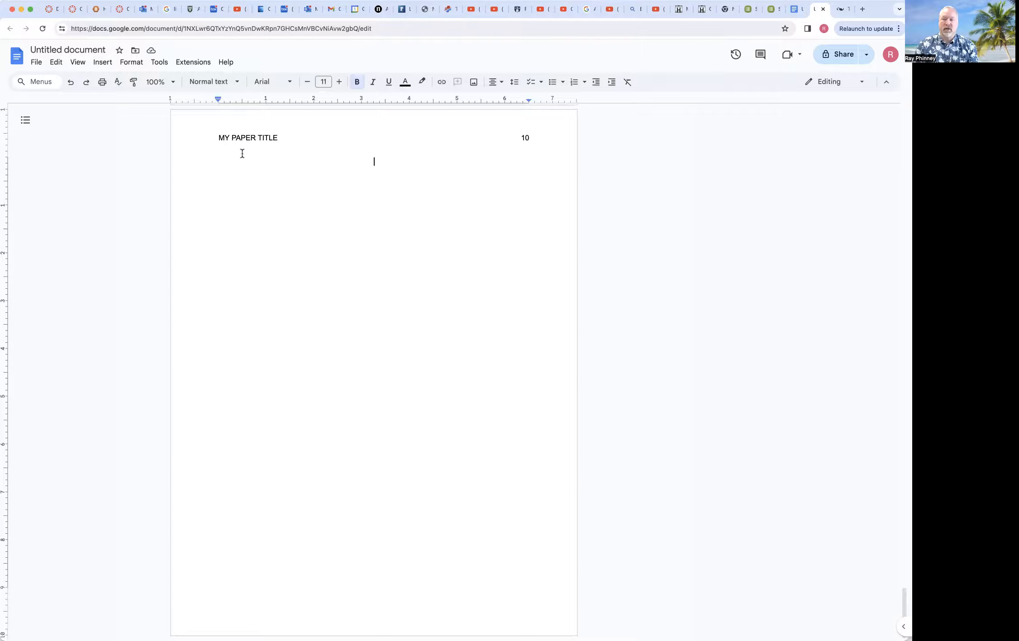
{"action": "scroll", "coordinate": [242, 153], "scroll_direction": "up", "scroll_amount": 20}
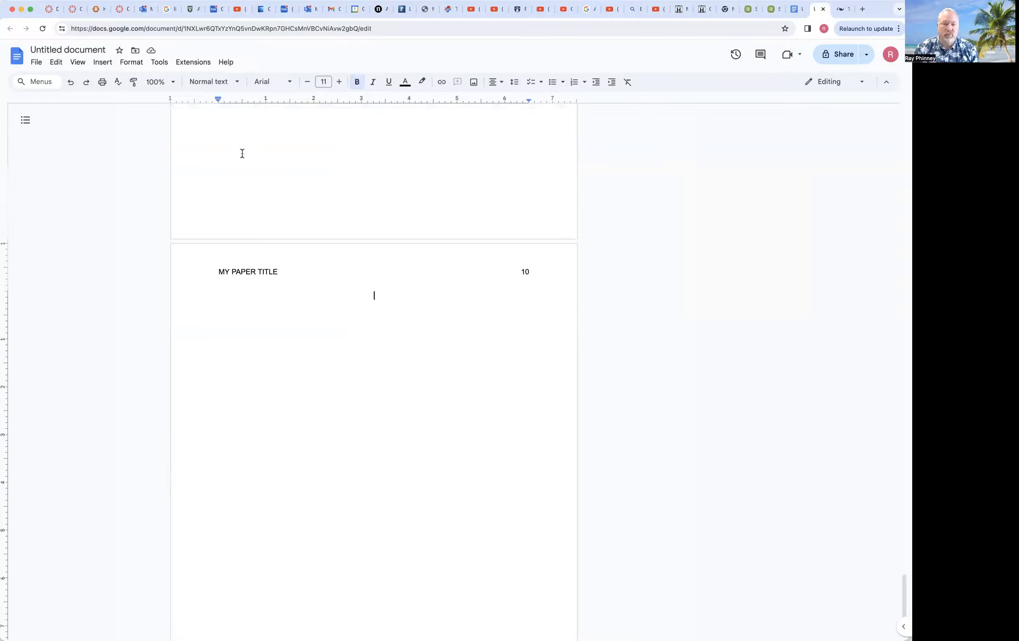
{"action": "scroll", "coordinate": [242, 154], "scroll_direction": "up", "scroll_amount": 20}
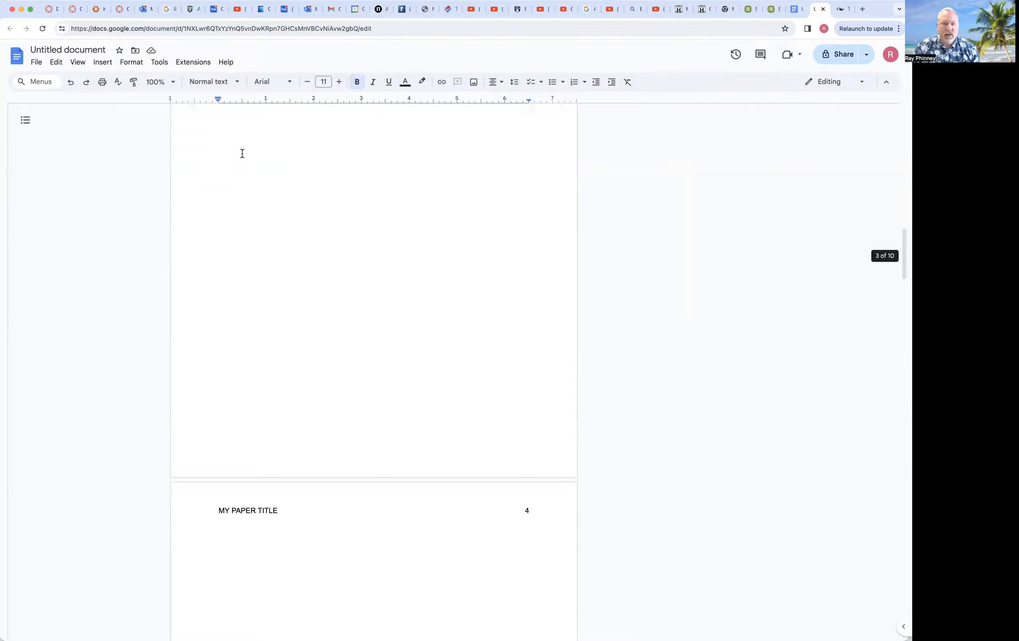
{"action": "double_click", "coordinate": [280, 314]}
{"action": "left_click", "coordinate": [328, 311]}
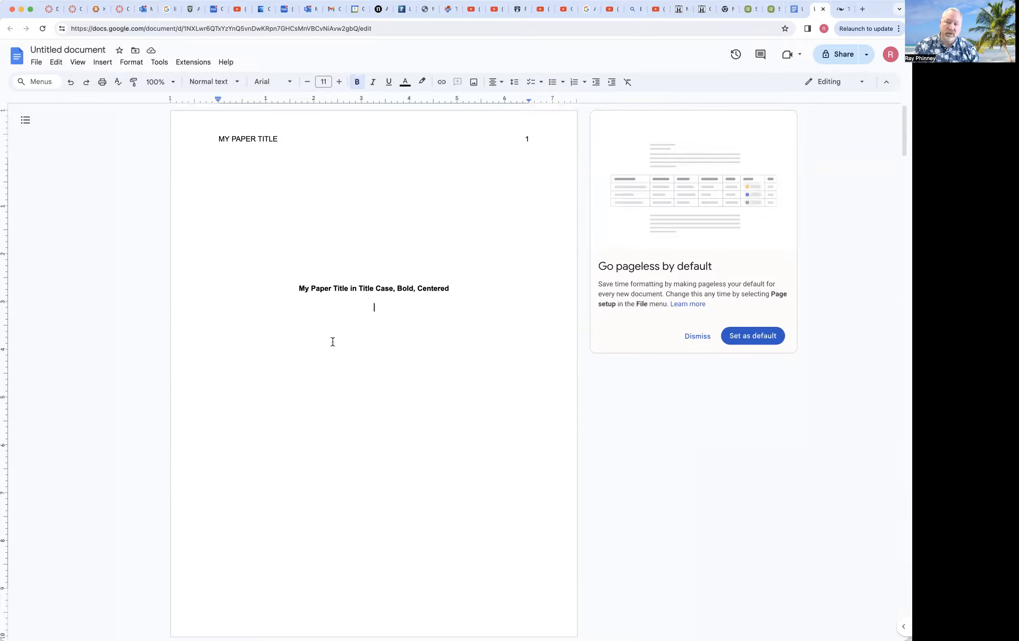
{"action": "scroll", "coordinate": [332, 342], "scroll_direction": "down", "scroll_amount": 10}
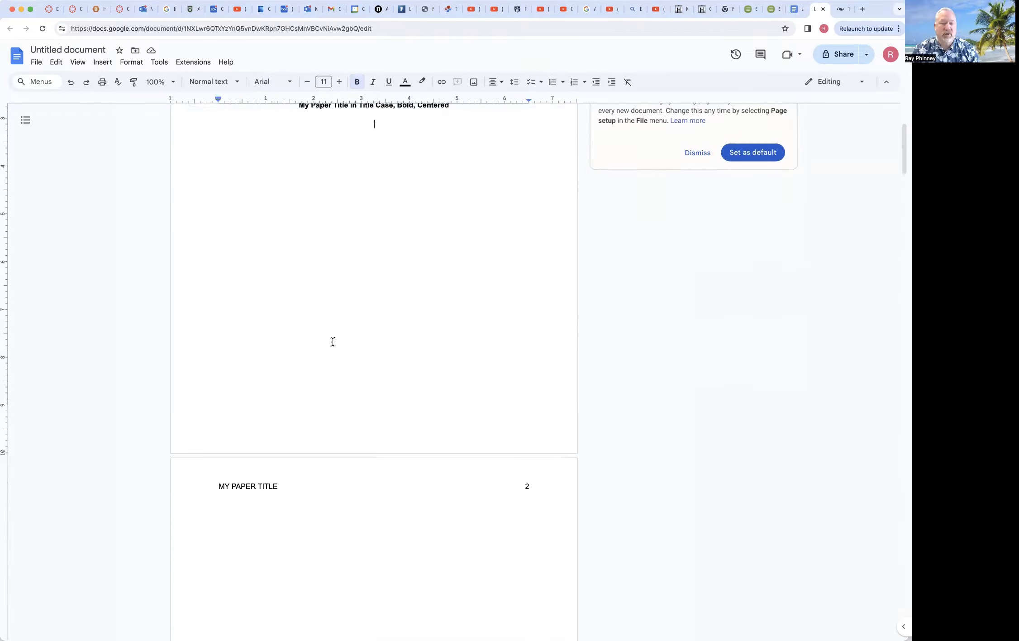
{"action": "left_click", "coordinate": [315, 305]}
{"action": "double_click", "coordinate": [315, 304]}
{"action": "left_click", "coordinate": [344, 268]}
{"action": "type", "text": "ABS"}
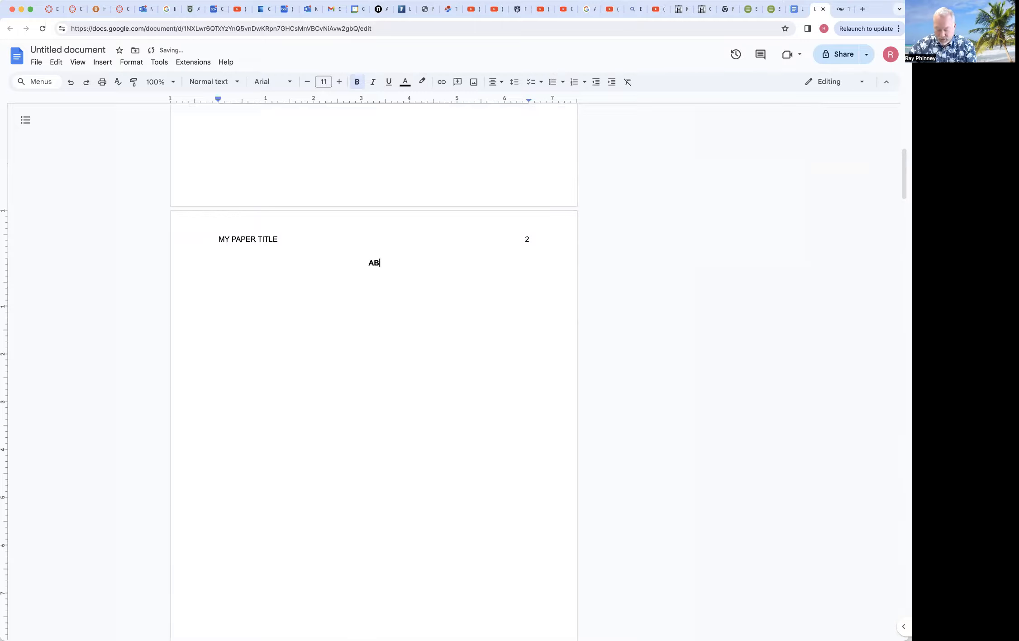
{"action": "key", "text": "BackSpace"}
{"action": "type", "text": "STRACT"}
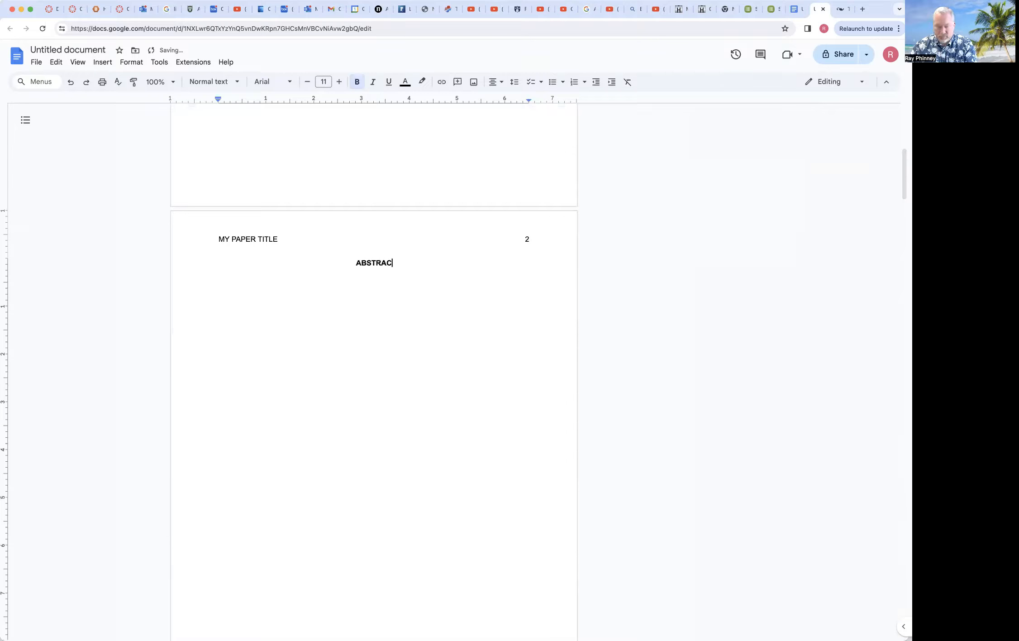